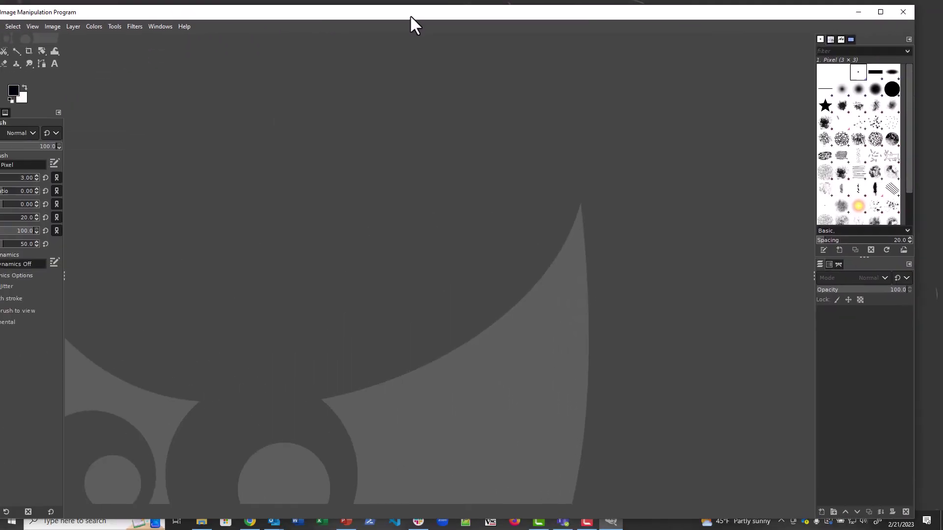
Drag the GIMP main window into place and wait for it to finish loading
drag(411, 14, 443, 13)
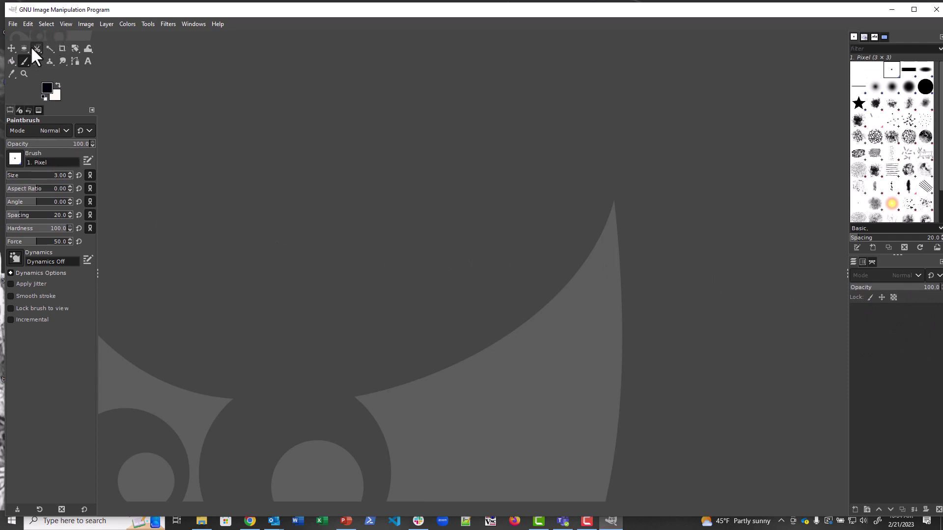
Create a new image from the 'Web banner large rectangle 336×280' template
click(11, 21)
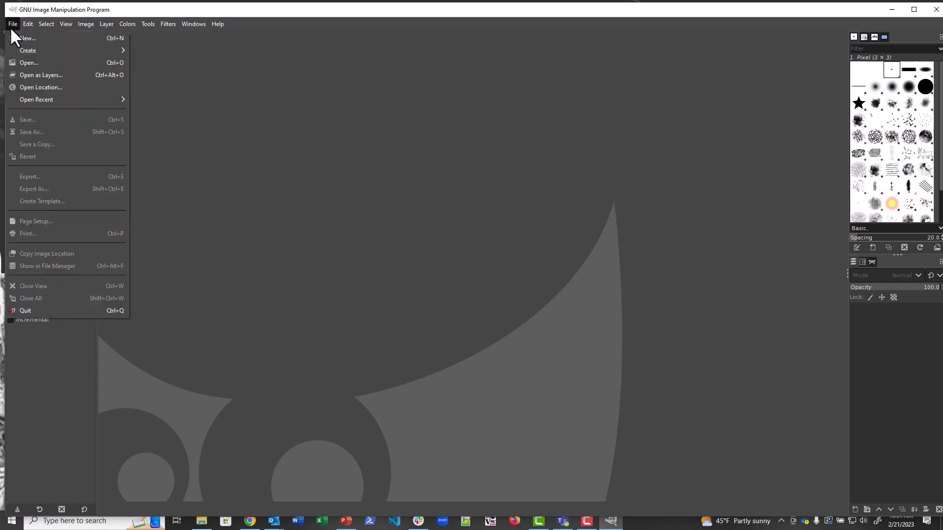
click(21, 35)
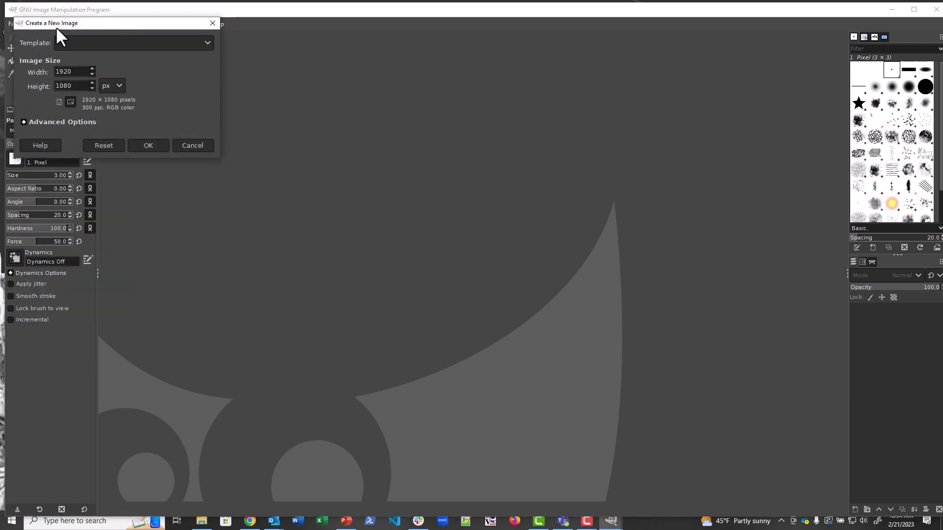
drag(56, 27, 339, 165)
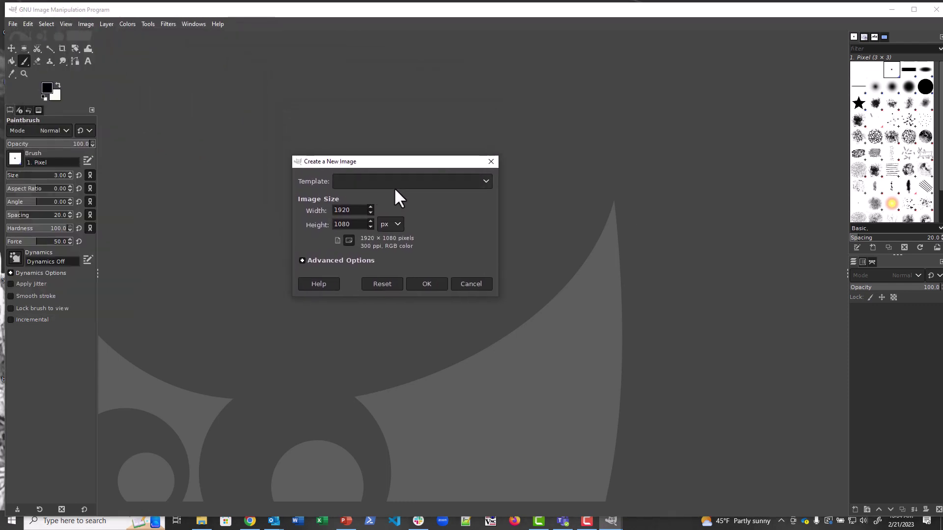
click(485, 181)
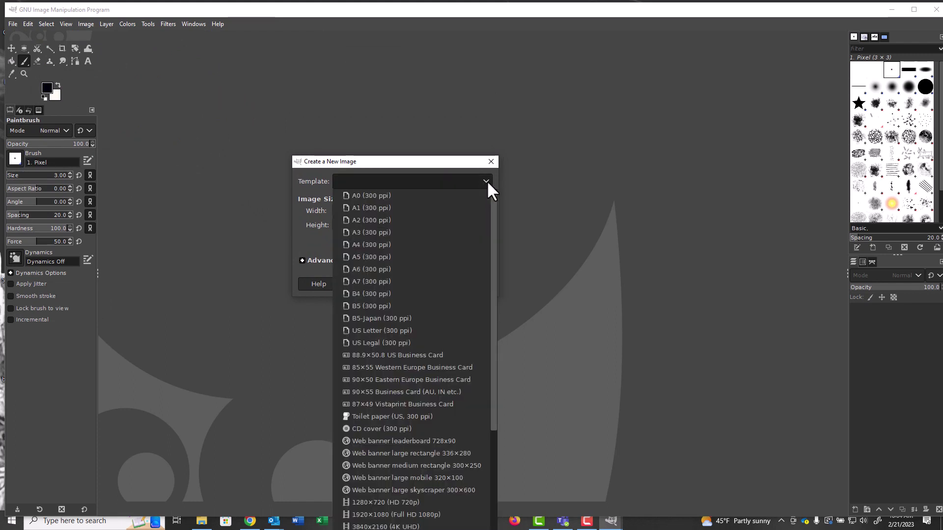
click(434, 453)
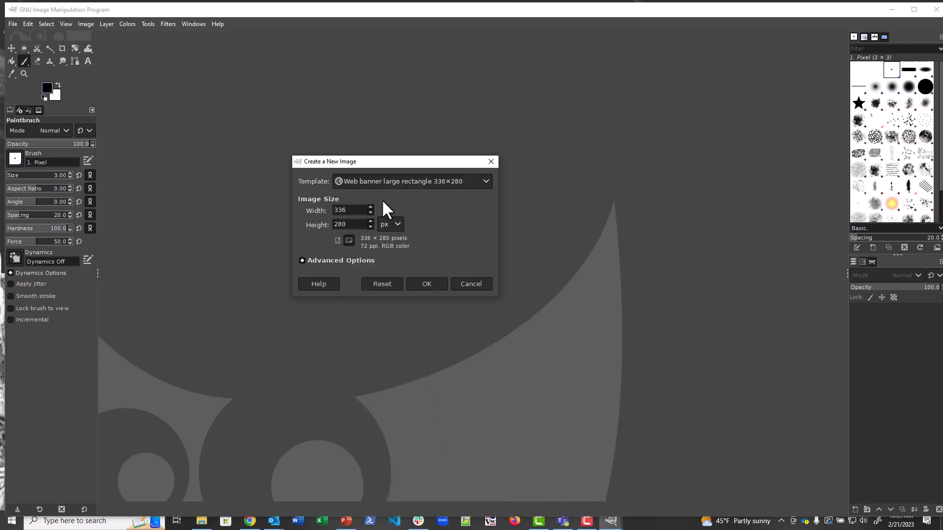
click(427, 284)
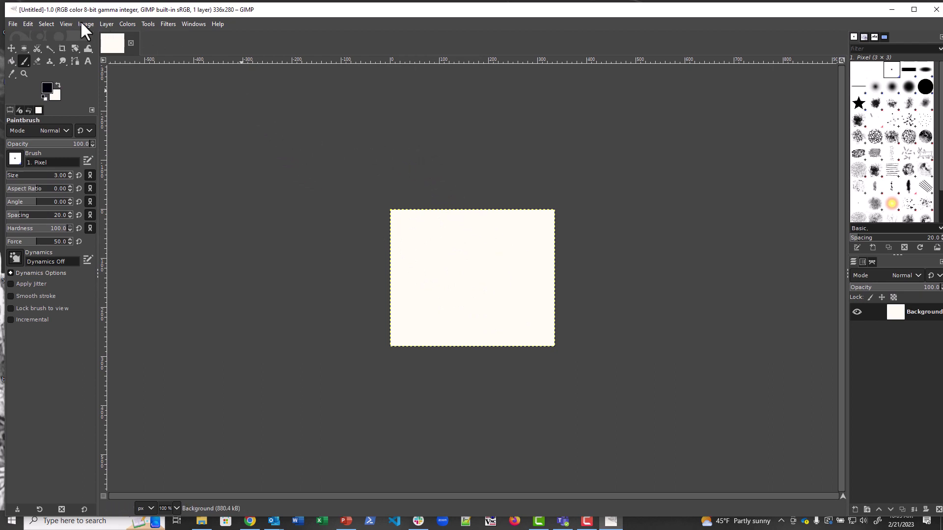
Zoom the blank 336×280 canvas to 4:1 (400%)
click(64, 22)
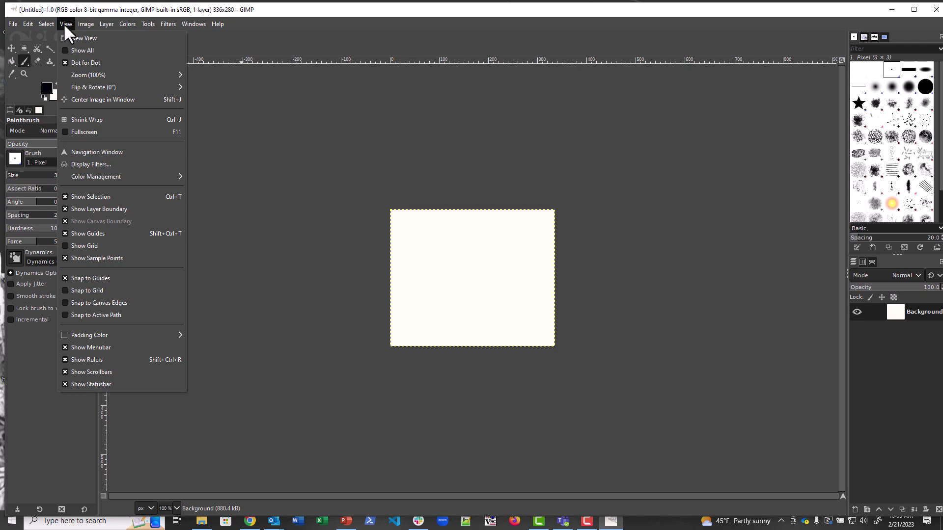
click(98, 53)
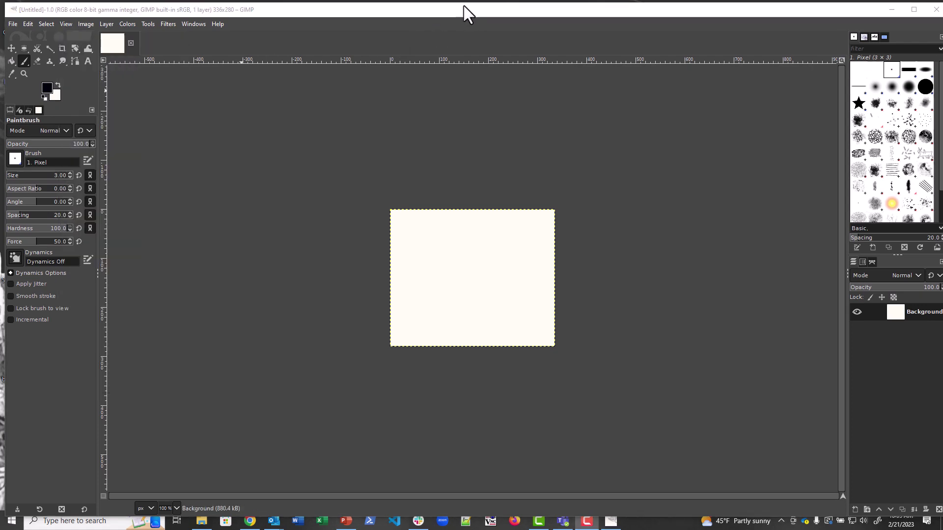
click(60, 24)
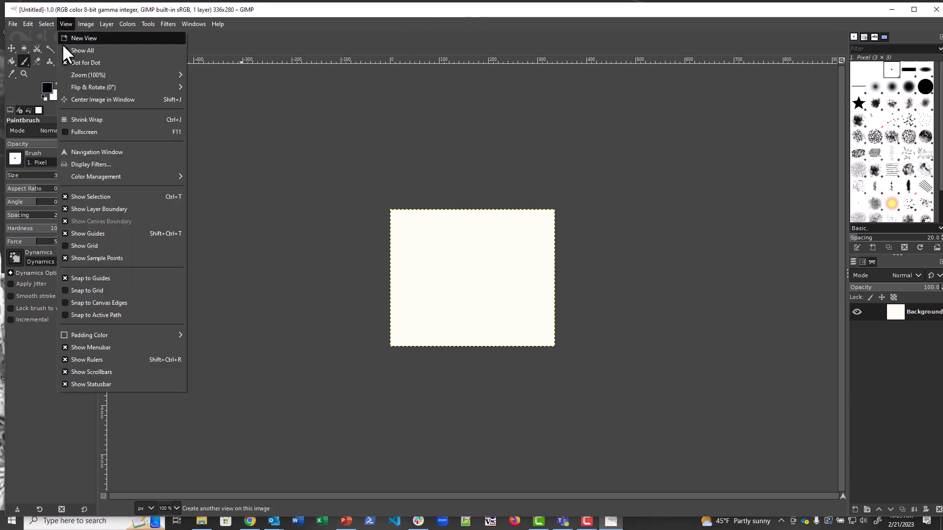
mouse_move(113, 73)
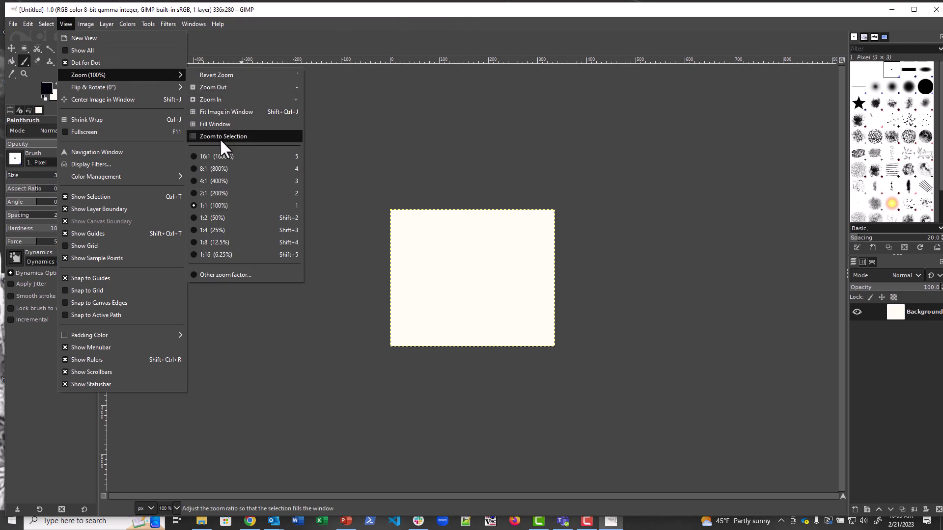
click(221, 181)
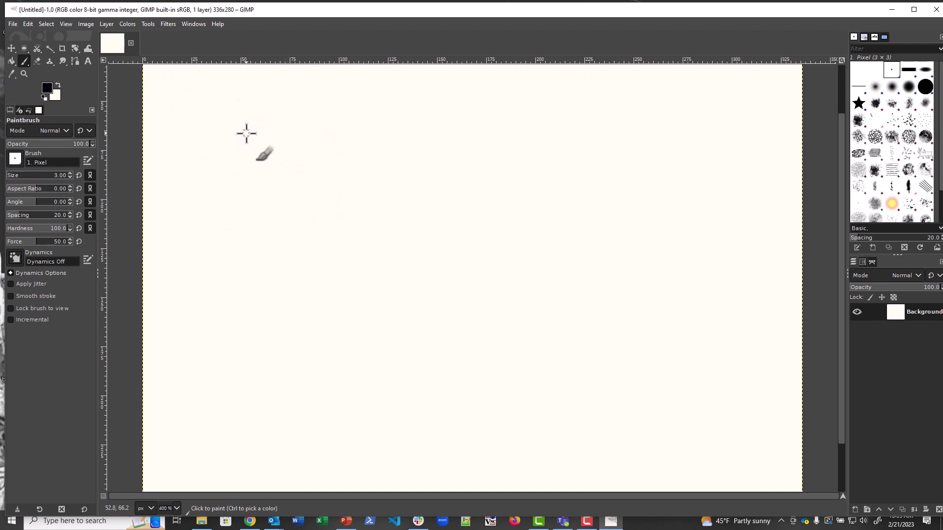
Add a new layer filled with Transparency above the Background
click(108, 23)
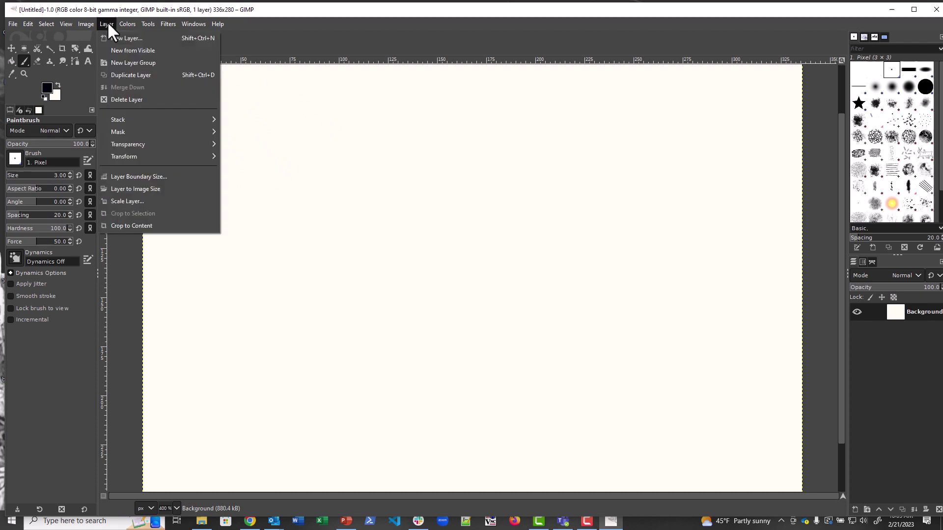
click(120, 37)
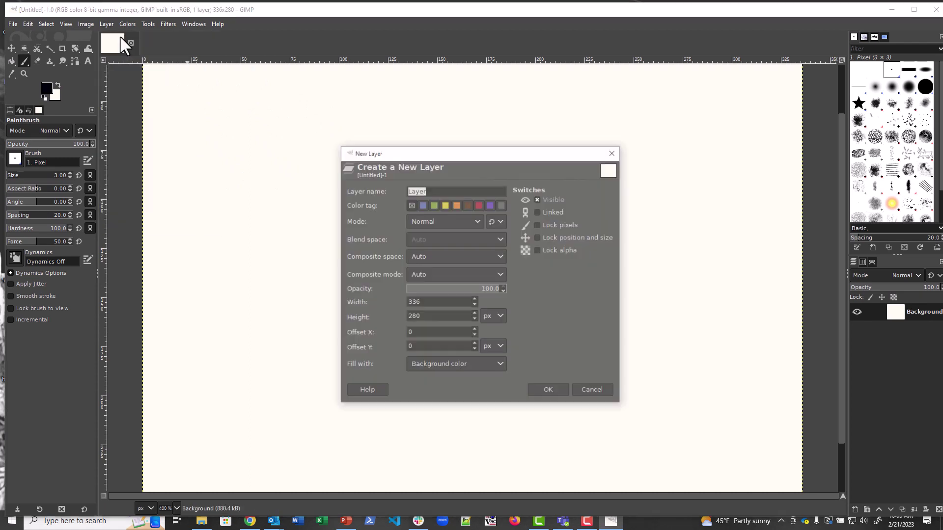
click(503, 366)
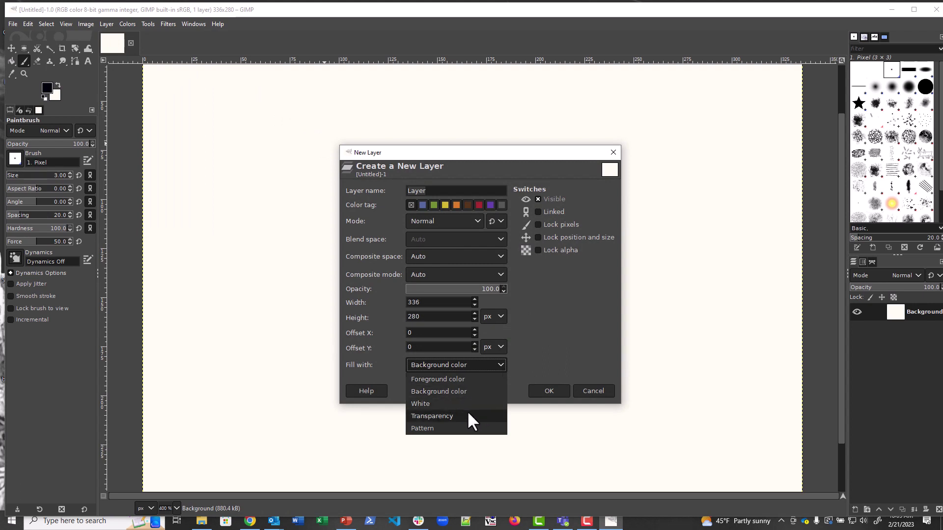
click(466, 415)
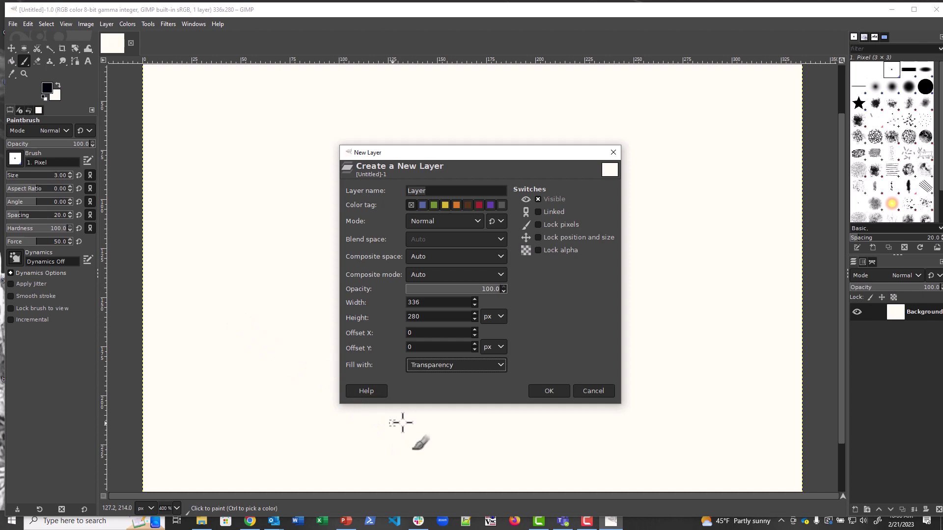
click(552, 393)
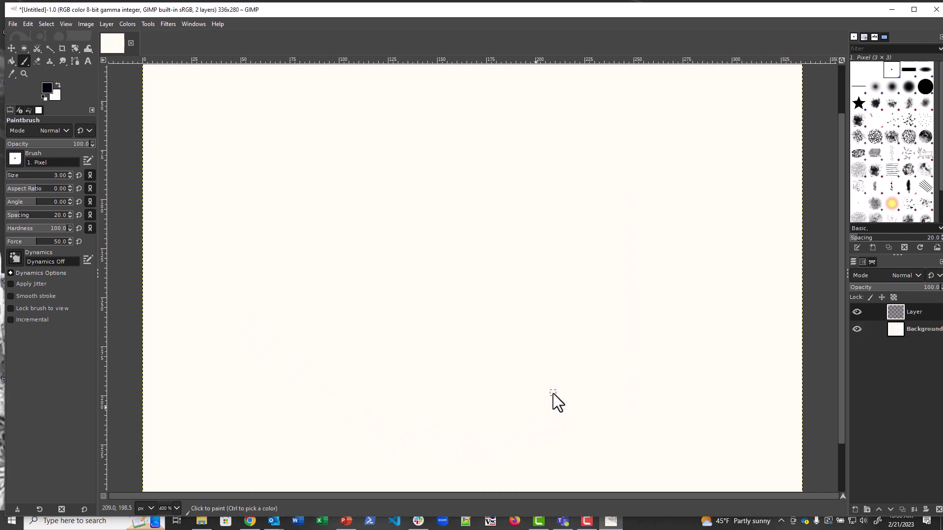
Make the new 'Layer' active and close its Layer Attributes dialog unchanged
click(911, 310)
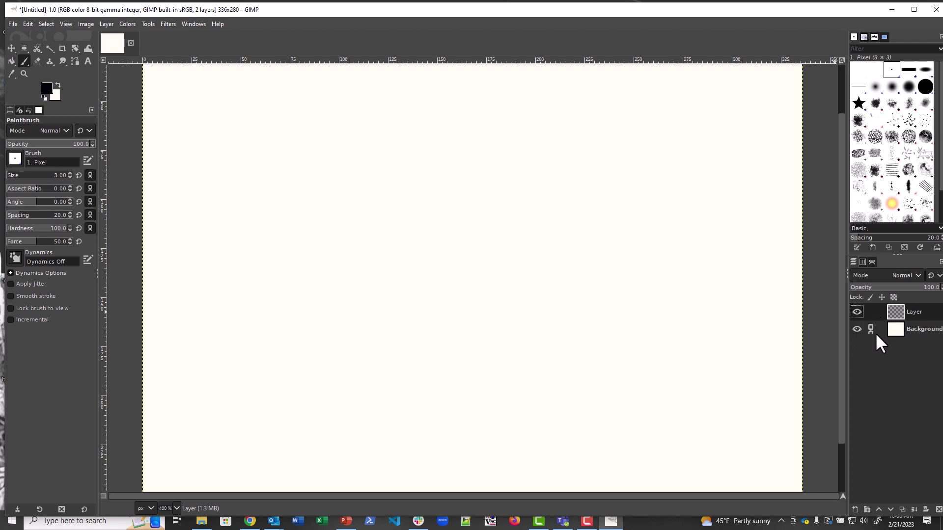
double_click(882, 308)
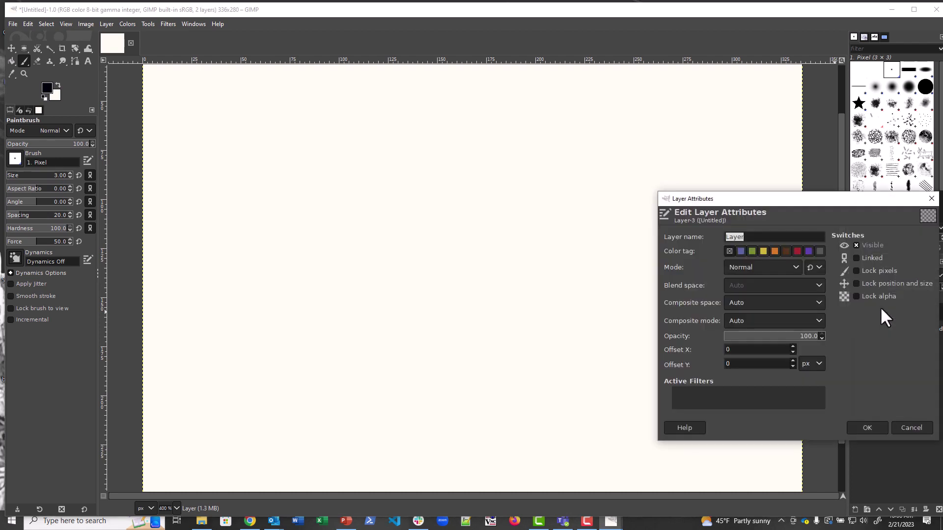
click(901, 425)
click(931, 198)
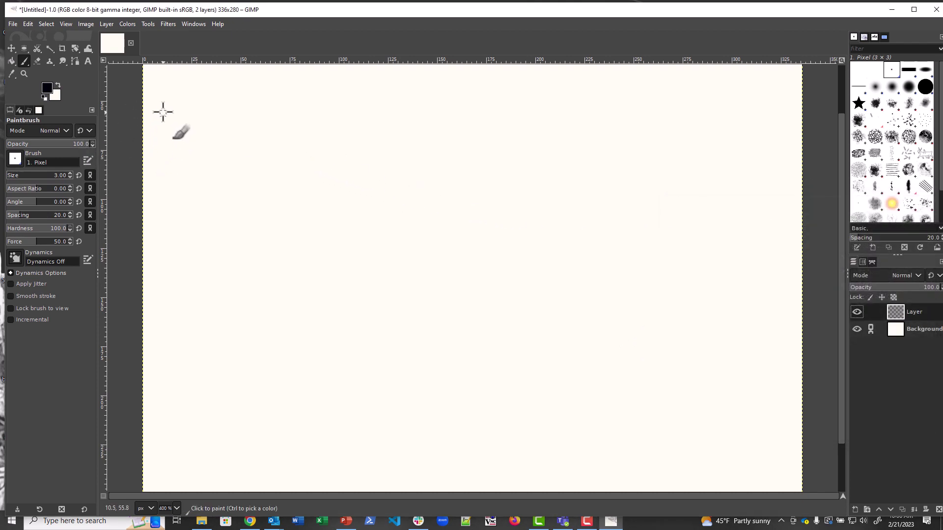
Keeping black, paint the figure's round head, body, legs, arms, two eyes and smiling mouth
click(47, 87)
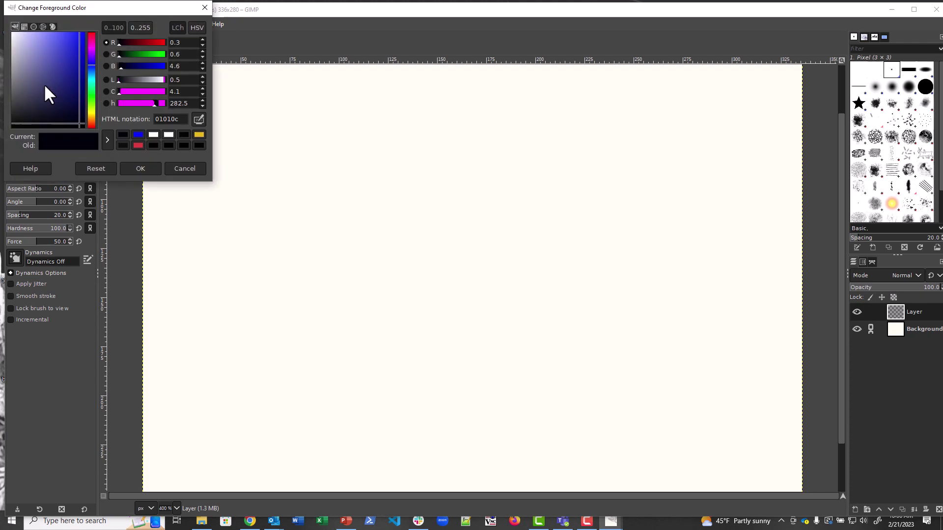
click(173, 167)
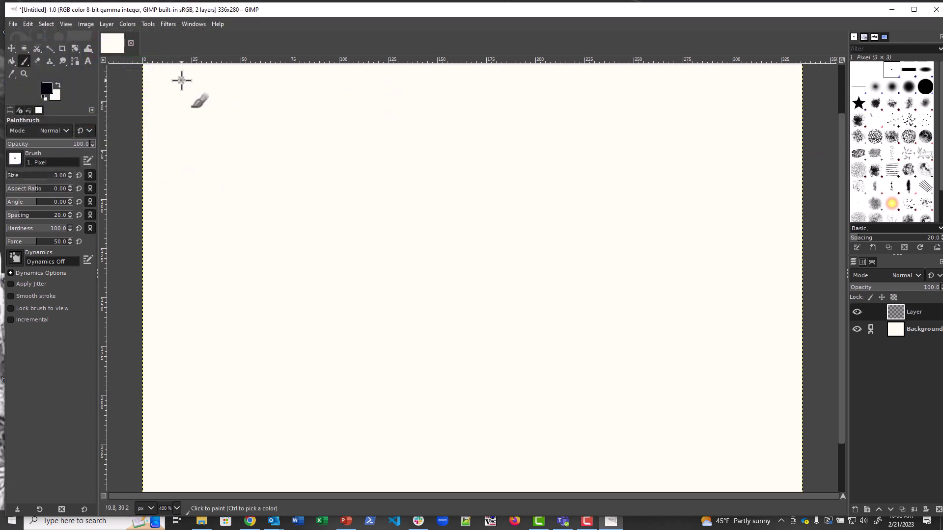
mouse_move(181, 80)
mouse_down()
mouse_move(172, 84)
mouse_move(185, 105)
mouse_move(199, 98)
mouse_move(201, 80)
mouse_move(171, 81)
mouse_up()
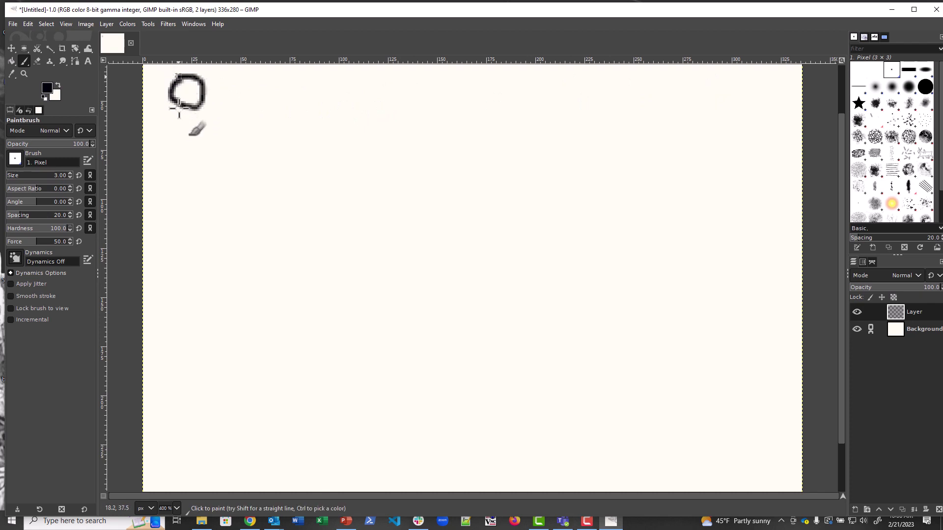
mouse_move(186, 107)
mouse_down()
mouse_move(170, 171)
mouse_move(187, 157)
mouse_move(188, 138)
mouse_move(205, 172)
mouse_up()
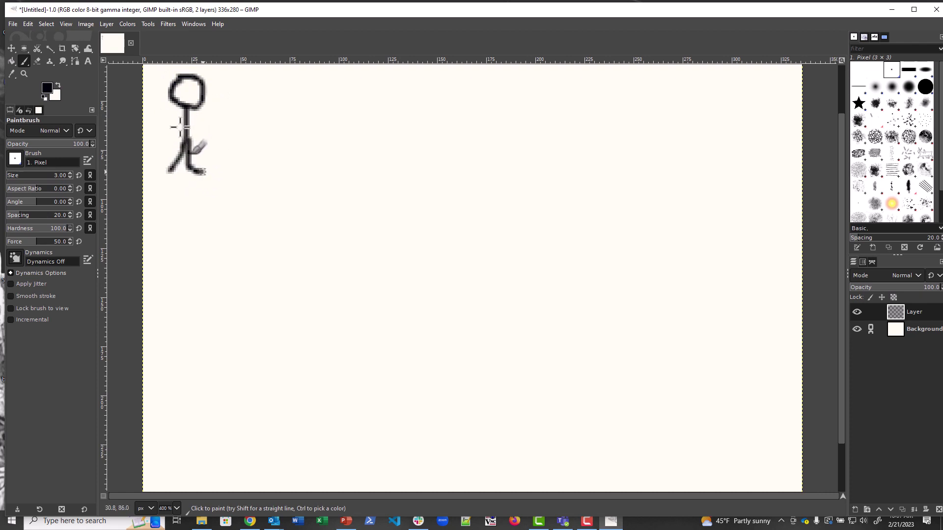
drag(200, 129, 172, 129)
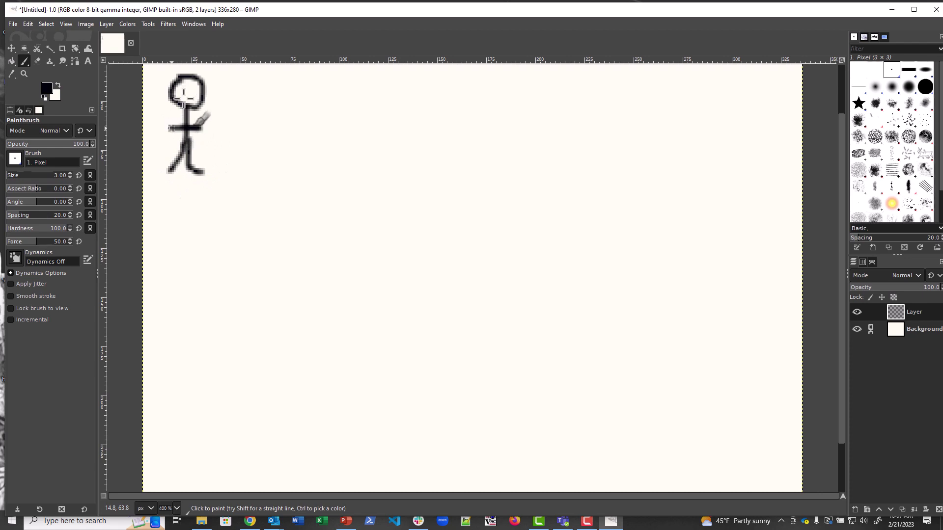
click(194, 86)
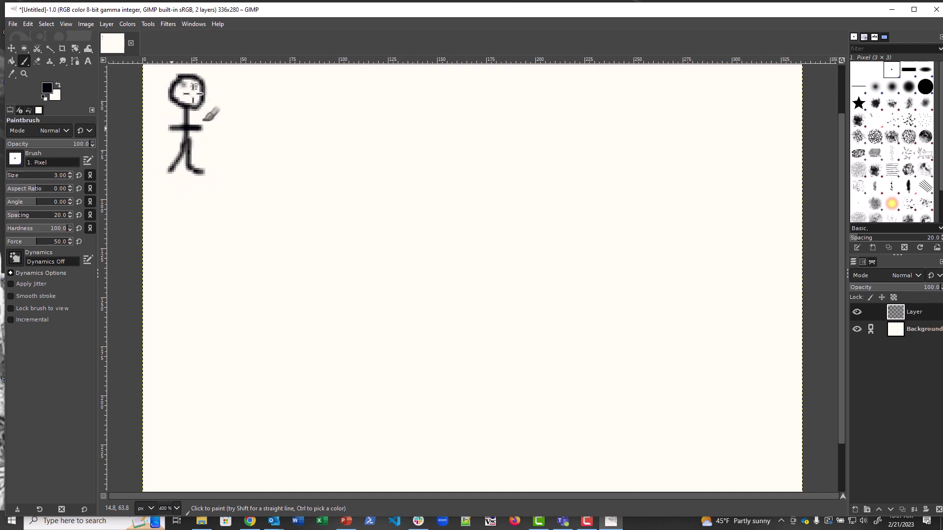
click(183, 86)
drag(182, 95, 198, 96)
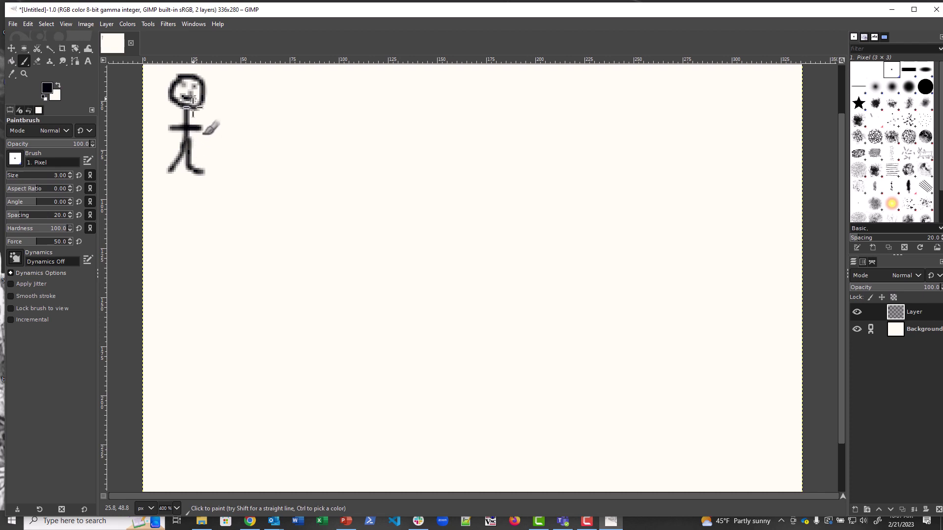
Set the foreground colour to blue 0b18e1 and paint a blue shirt over the figure's torso
click(52, 90)
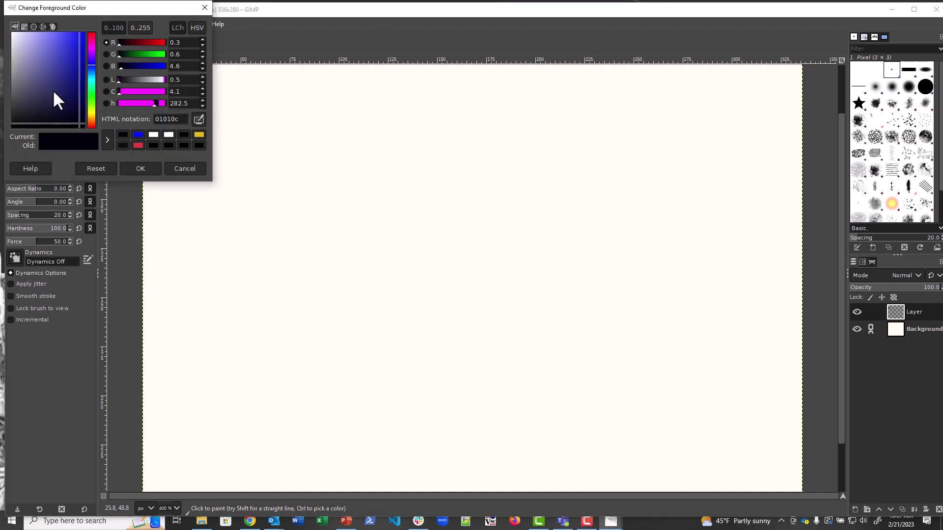
click(74, 42)
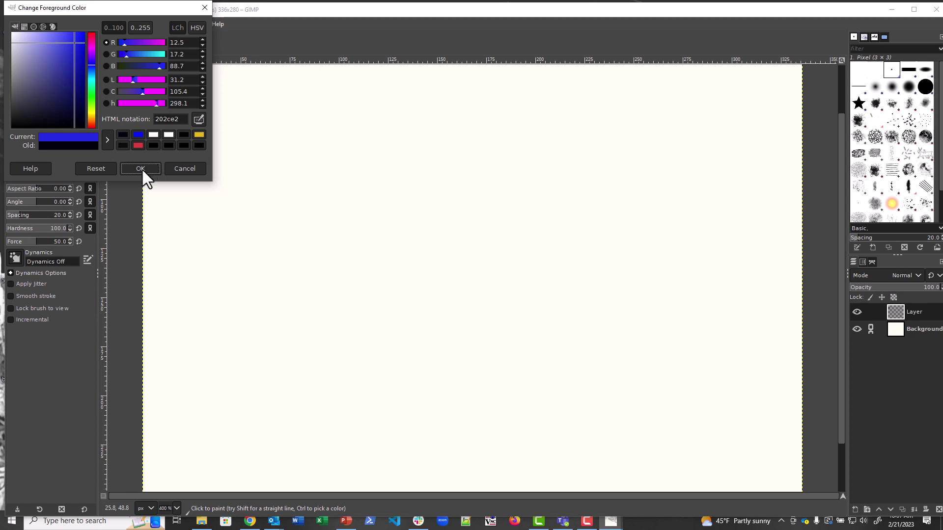
click(200, 6)
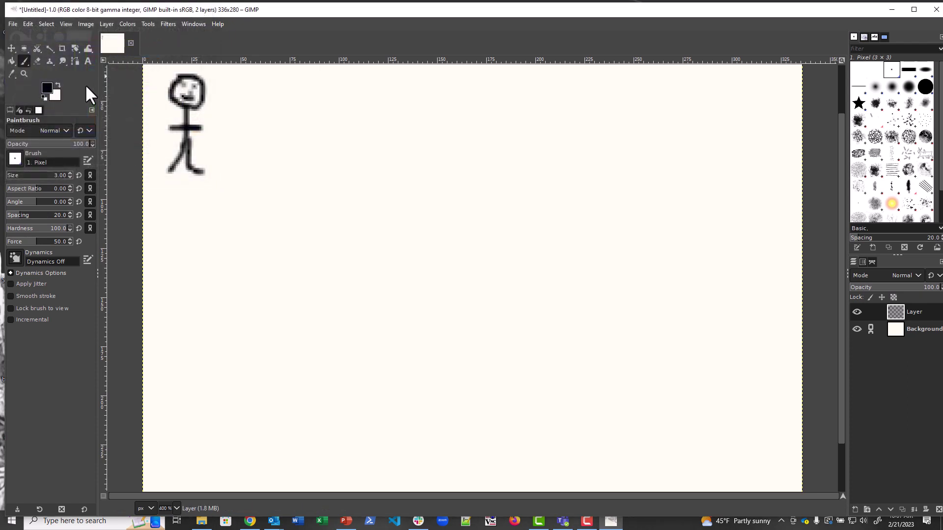
click(50, 84)
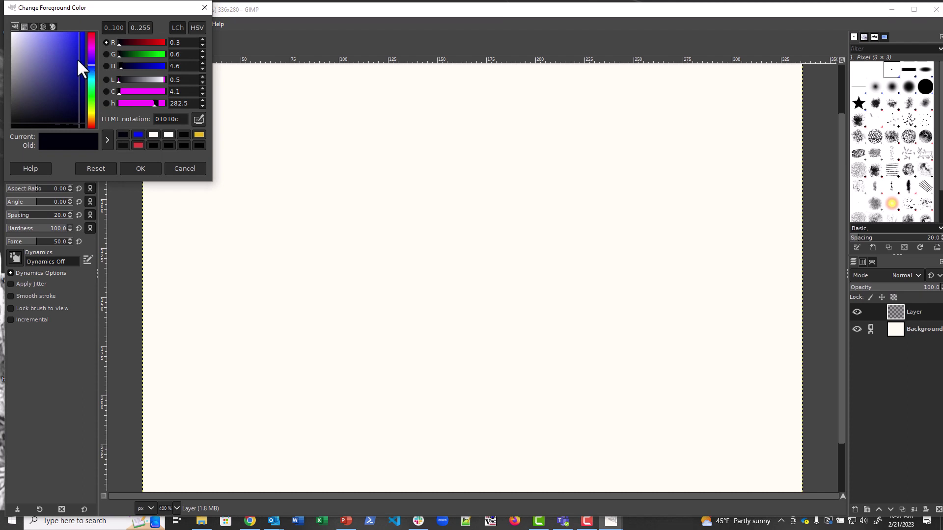
drag(80, 119, 81, 42)
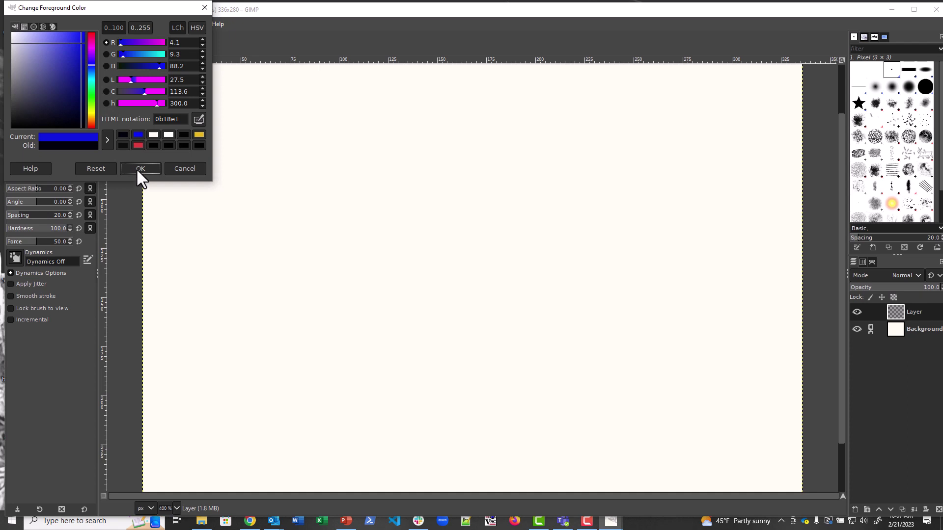
drag(140, 9, 352, 93)
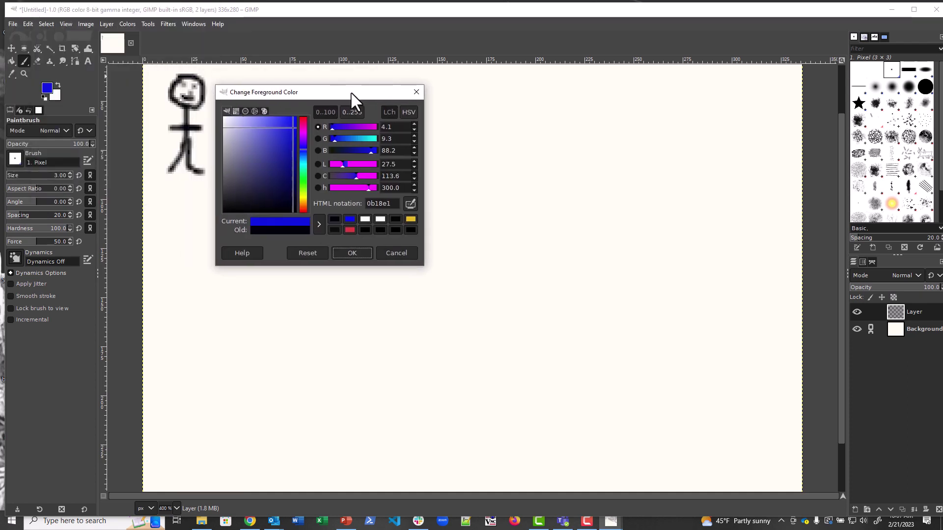
click(345, 250)
click(345, 249)
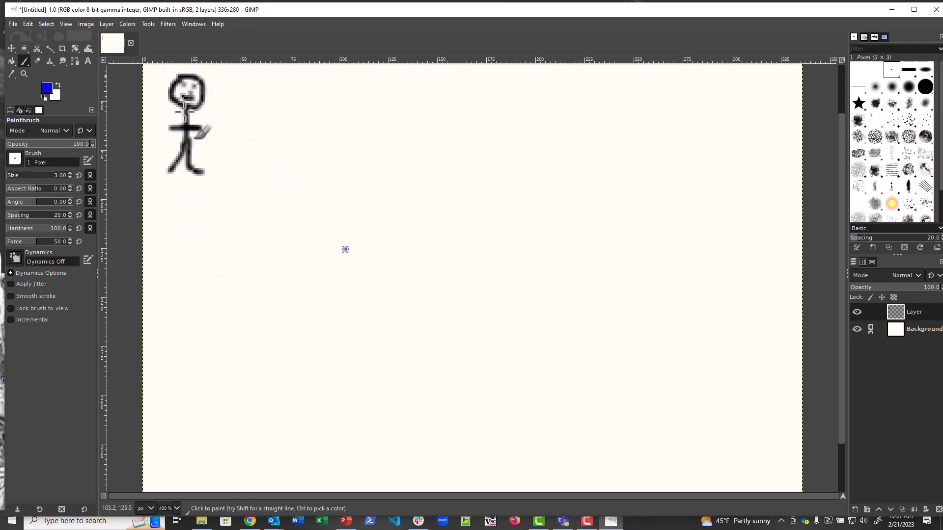
mouse_move(186, 111)
mouse_down()
mouse_move(189, 128)
mouse_move(172, 131)
mouse_move(195, 129)
mouse_move(181, 128)
mouse_move(190, 138)
mouse_up()
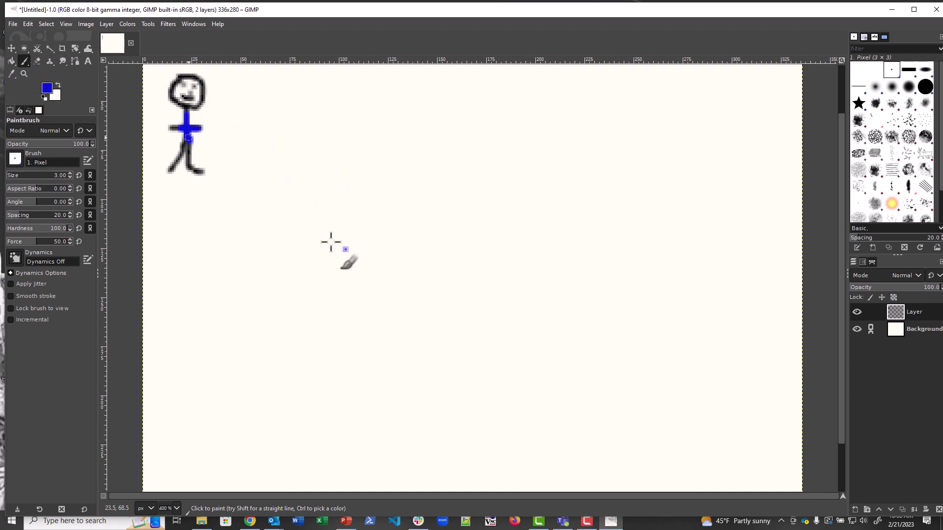
mouse_move(345, 249)
mouse_down()
mouse_move(360, 255)
mouse_move(343, 245)
mouse_move(353, 251)
mouse_up()
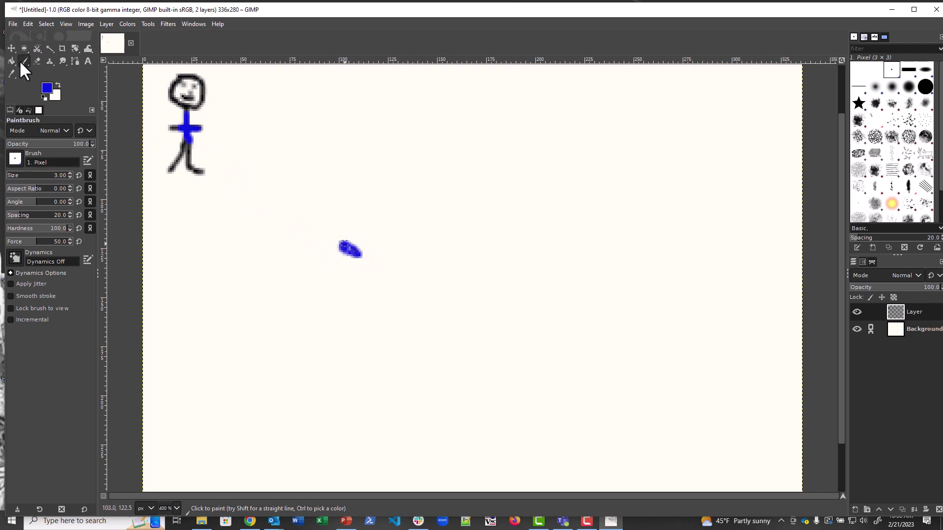
With the Eraser, remove the stray blue blob mid-canvas and faint specks around the figure
click(38, 61)
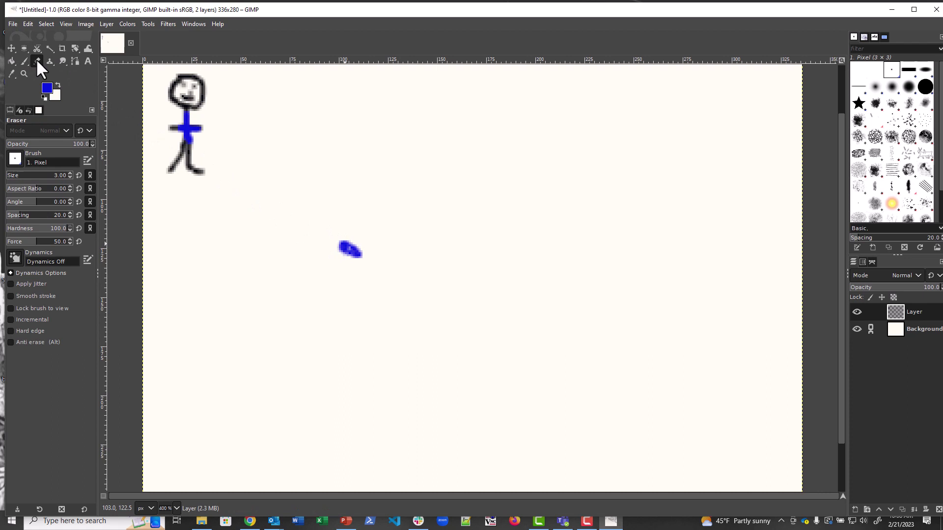
mouse_move(332, 244)
mouse_down()
mouse_move(363, 262)
mouse_move(347, 245)
mouse_move(361, 257)
mouse_move(359, 249)
mouse_move(339, 251)
mouse_up()
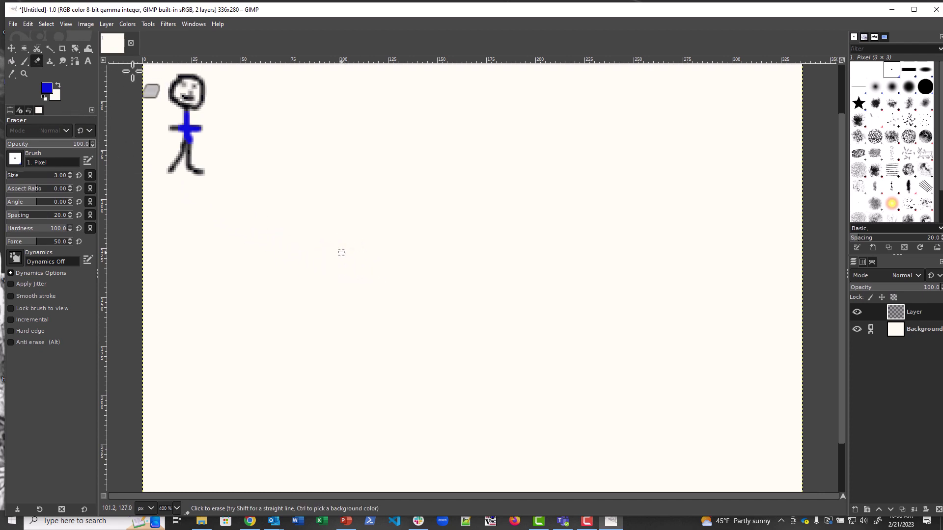
drag(166, 149, 161, 141)
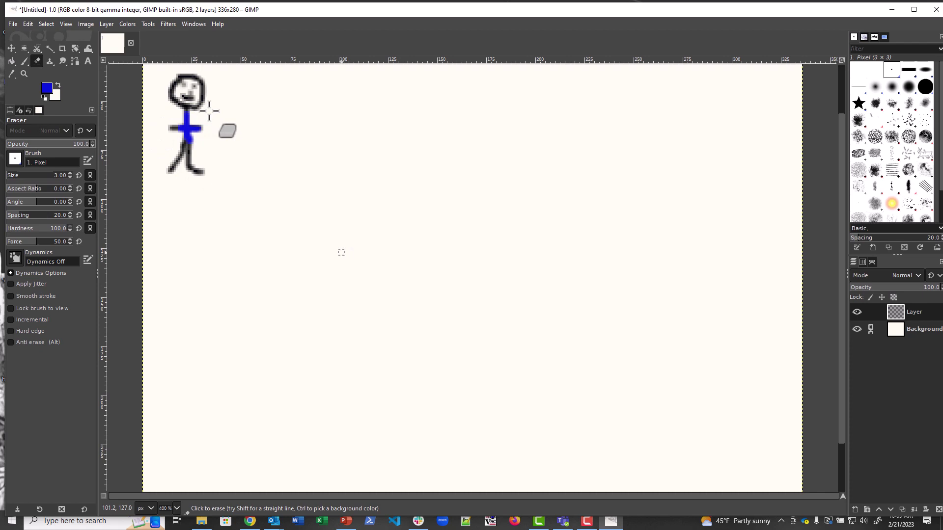
drag(210, 111, 380, 128)
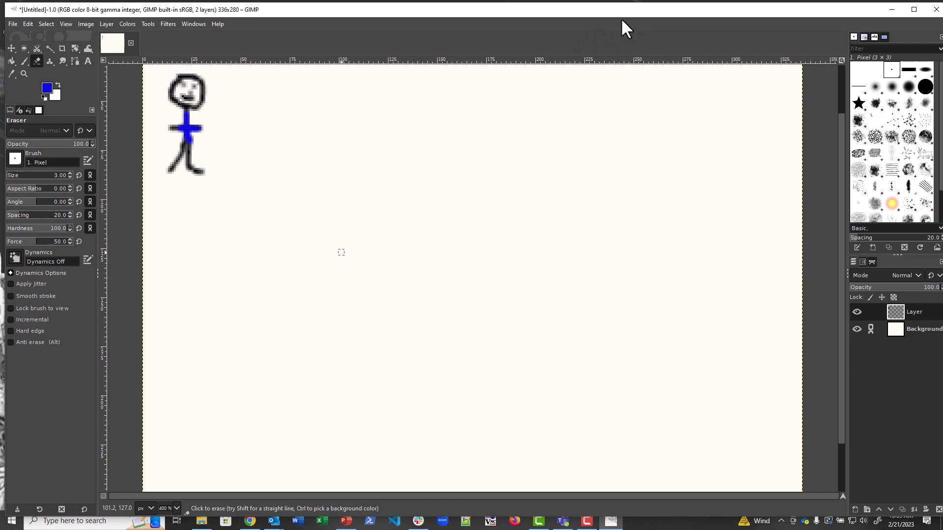
mouse_move(384, 84)
mouse_down()
mouse_move(223, 126)
mouse_move(563, 126)
mouse_move(611, 47)
mouse_up()
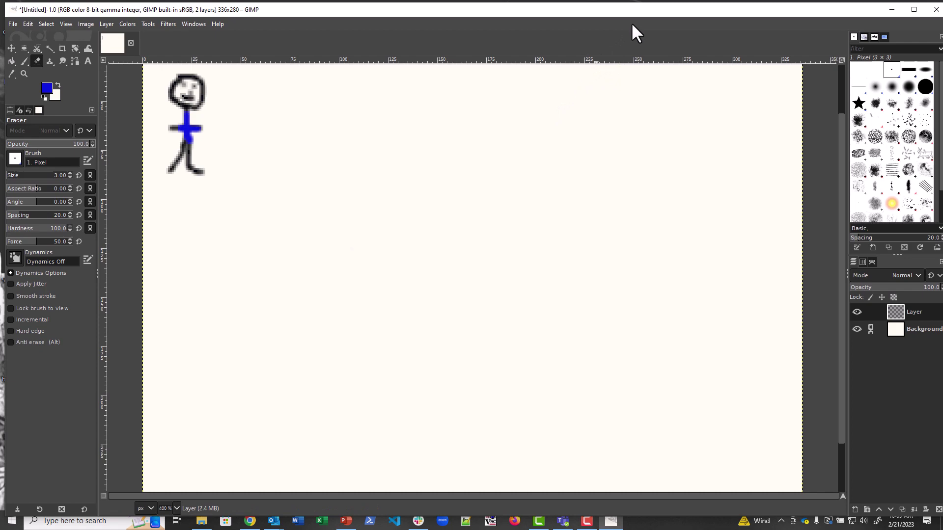